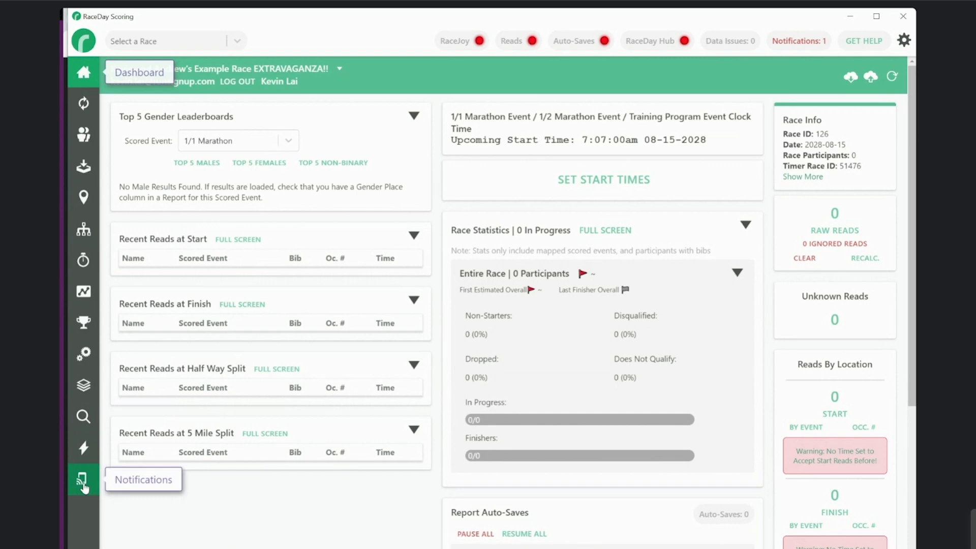
Open the Notifications page and set the RaceJoy course of the 1/2 Marathon event to 1/2 Marathon
{"action": "left_click", "coordinate": [83, 483]}
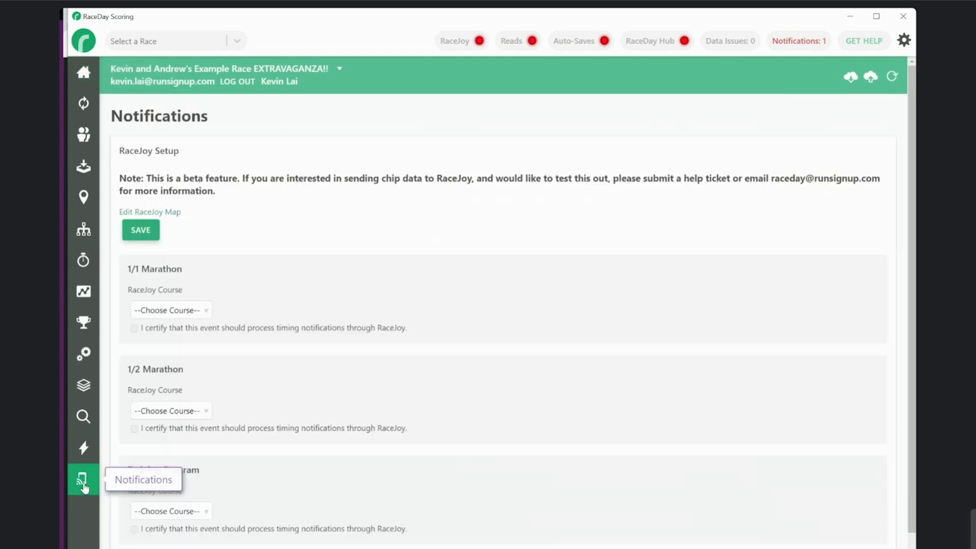
{"action": "scroll", "coordinate": [260, 337], "scroll_direction": "down", "scroll_amount": 1}
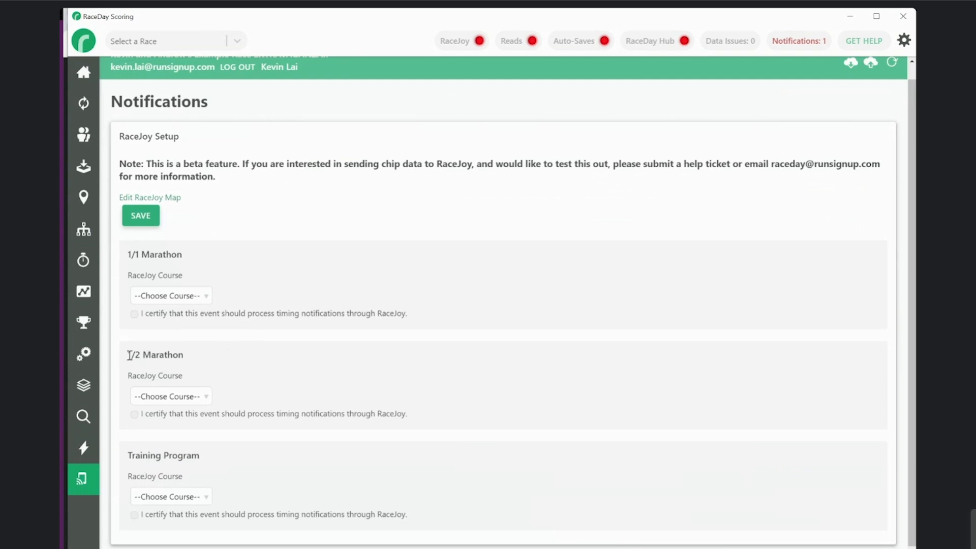
{"action": "left_click_drag", "start_coordinate": [129, 355], "coordinate": [206, 364]}
{"action": "left_click", "coordinate": [184, 396]}
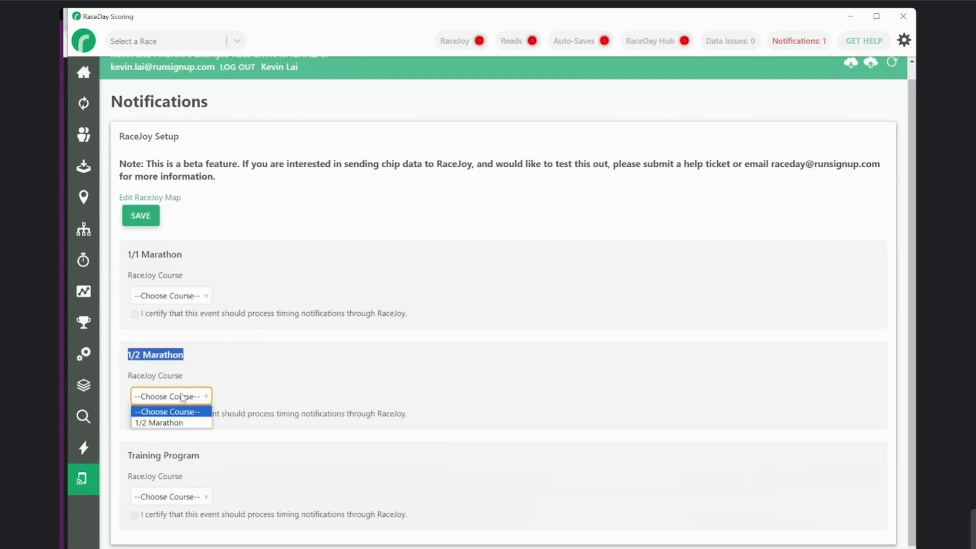
{"action": "left_click", "coordinate": [173, 424]}
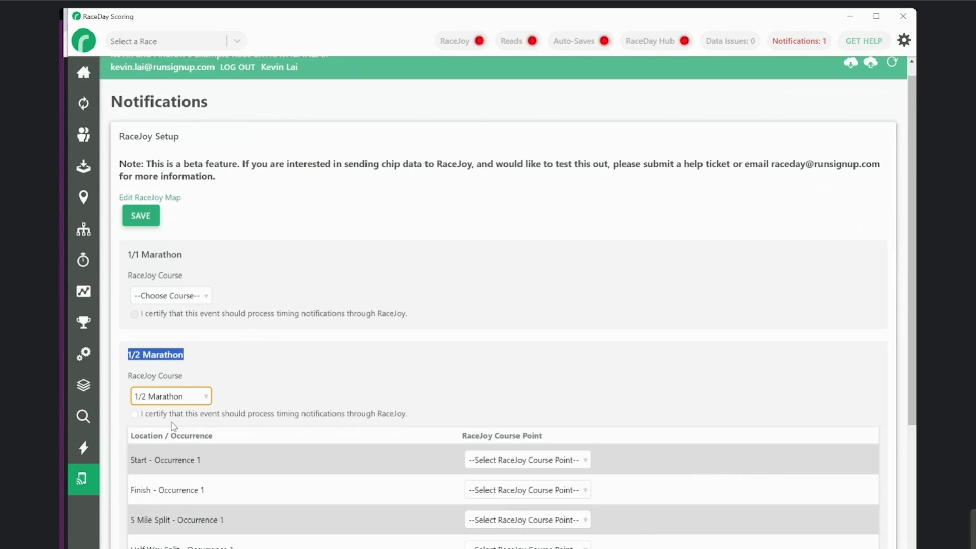
{"action": "left_click", "coordinate": [315, 376]}
{"action": "scroll", "coordinate": [315, 376], "scroll_direction": "down", "scroll_amount": 3}
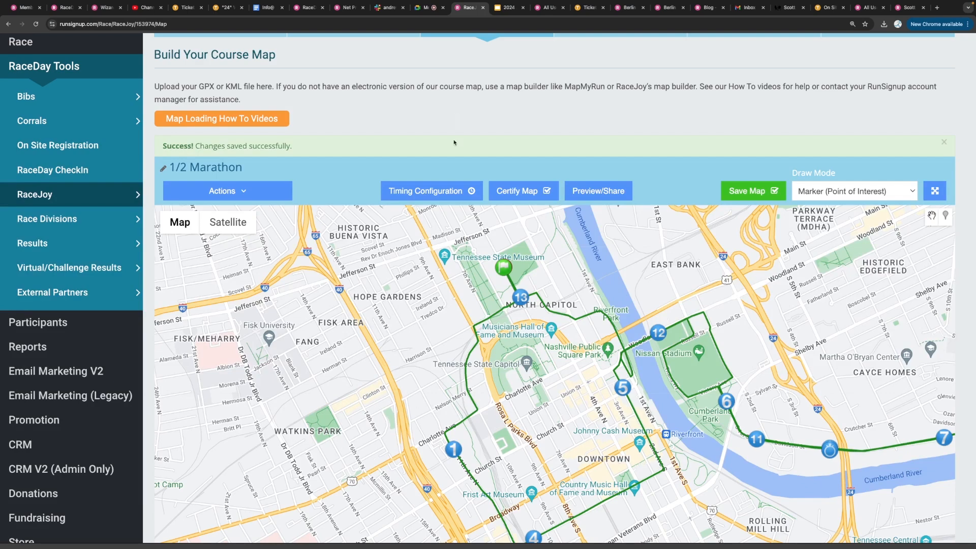
On RunSignup's RaceJoy map page, open the 1/2 Marathon's timing point configuration and examine which points are marked Timing Only, such as MILE-5
{"action": "left_click", "coordinate": [419, 191]}
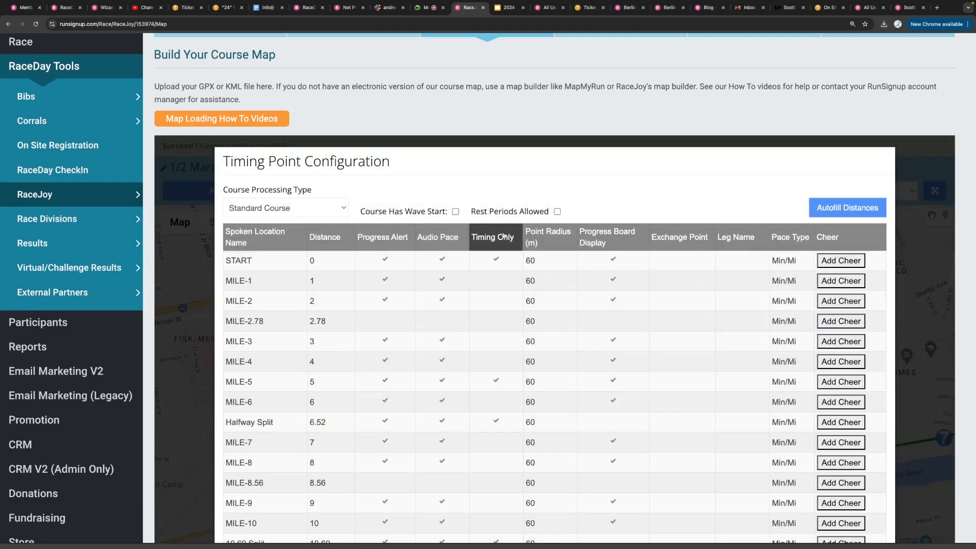
{"action": "scroll", "coordinate": [149, 406], "scroll_direction": "down", "scroll_amount": 2}
{"action": "scroll", "coordinate": [149, 407], "scroll_direction": "down", "scroll_amount": 3}
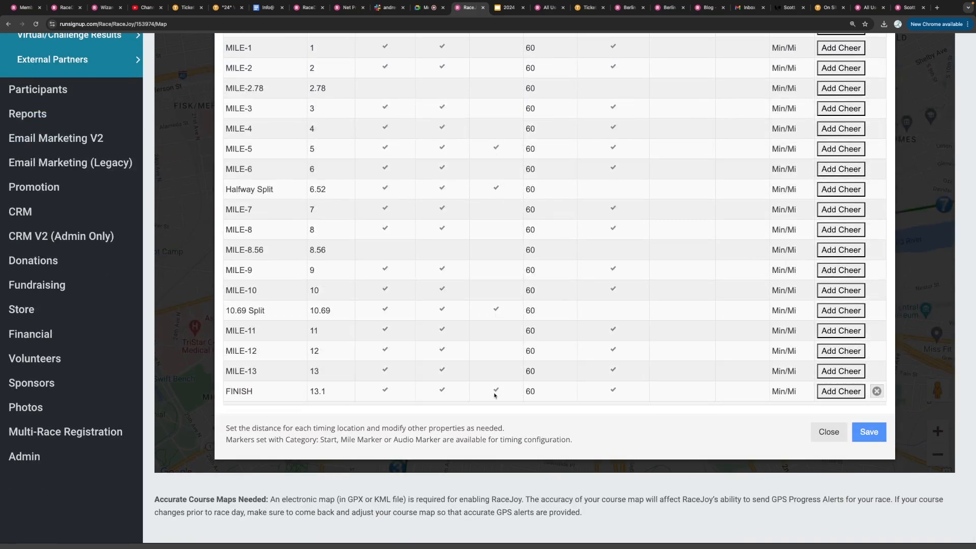
{"action": "left_click", "coordinate": [496, 149]}
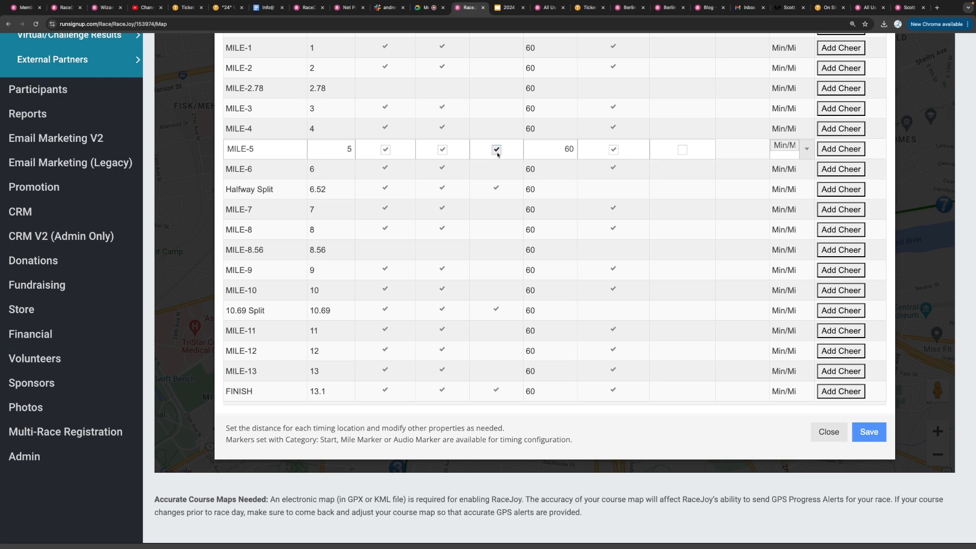
{"action": "left_click", "coordinate": [496, 150]}
{"action": "left_click", "coordinate": [495, 150]}
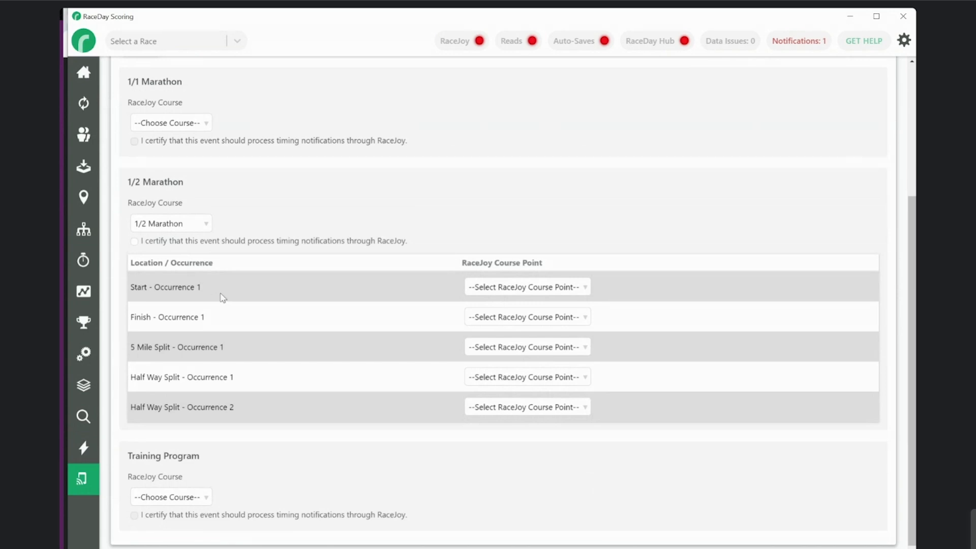
In RaceDay Scoring, map the 1/2 Marathon's Start - Occurrence 1 to course point START and Finish - Occurrence 1 to FINISH
{"action": "left_click_drag", "start_coordinate": [205, 288], "coordinate": [133, 299]}
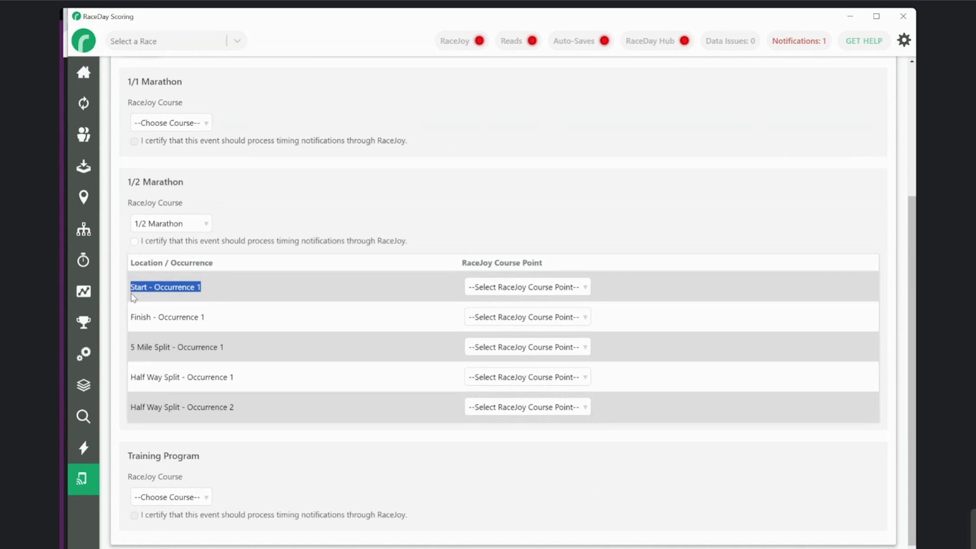
{"action": "left_click", "coordinate": [480, 286]}
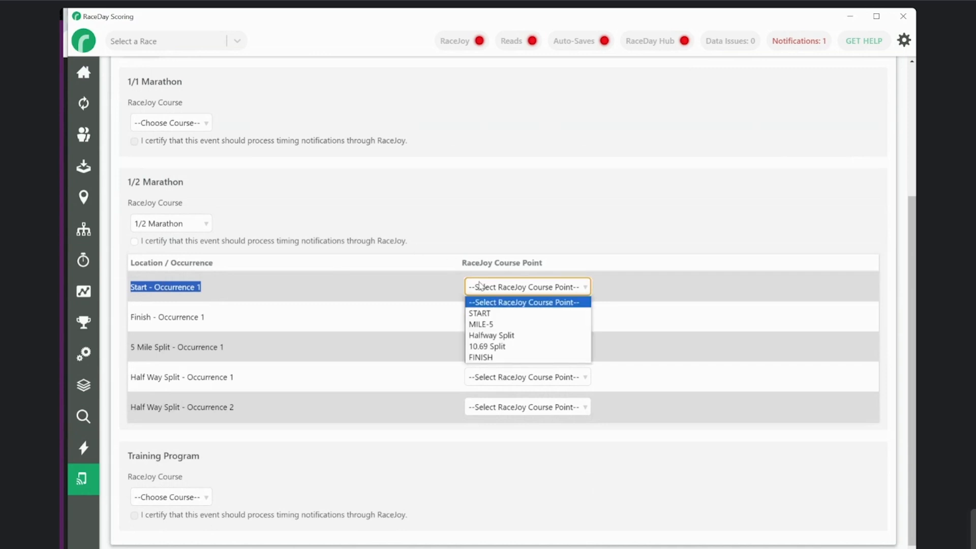
{"action": "left_click", "coordinate": [480, 314]}
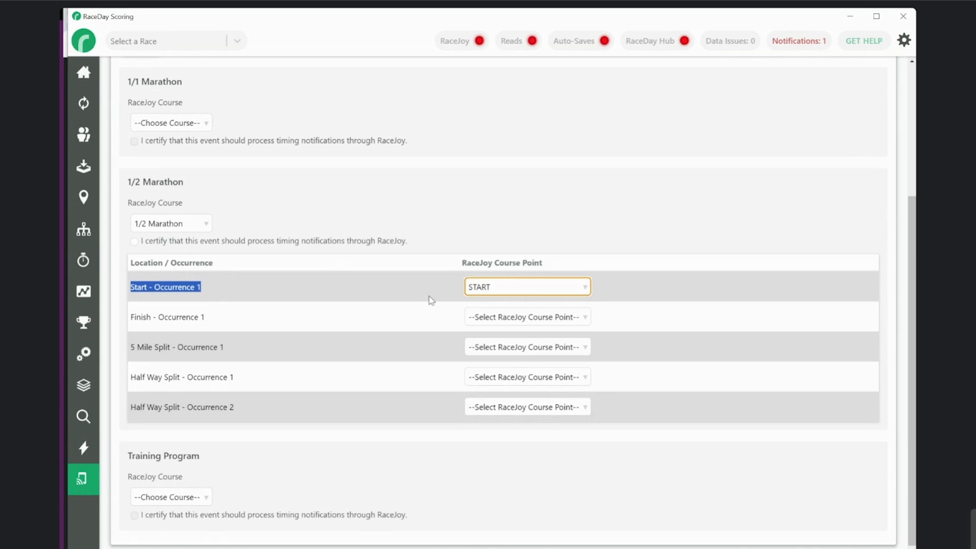
{"action": "left_click", "coordinate": [476, 317]}
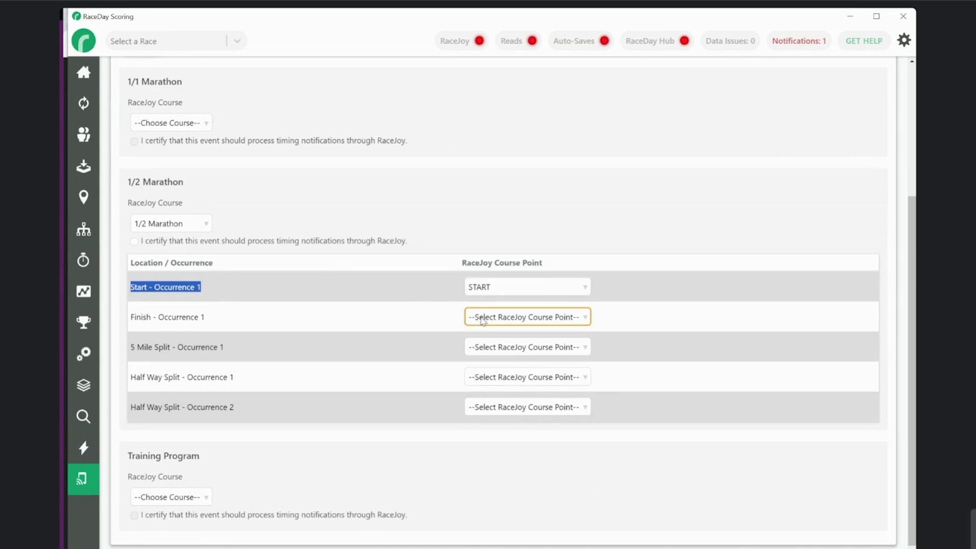
{"action": "left_click", "coordinate": [483, 320]}
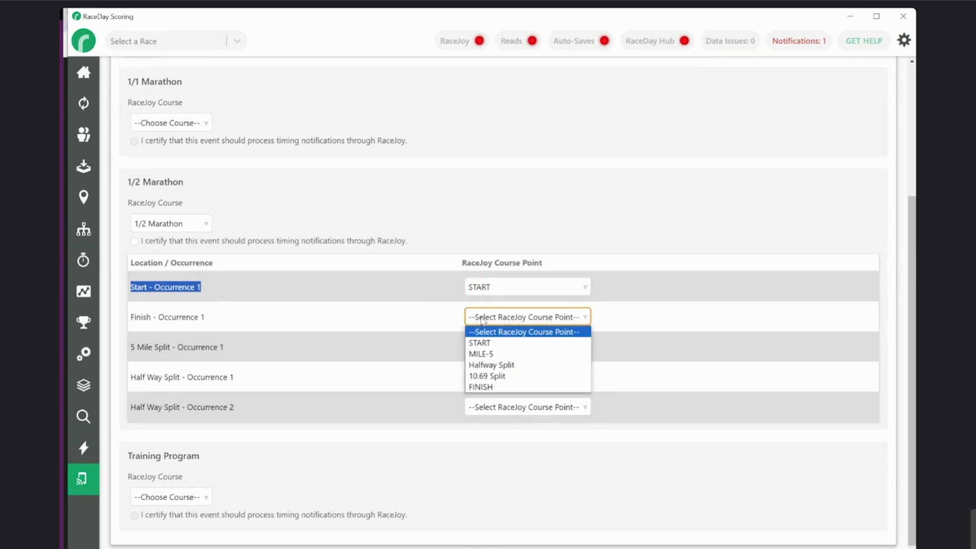
{"action": "left_click", "coordinate": [496, 388]}
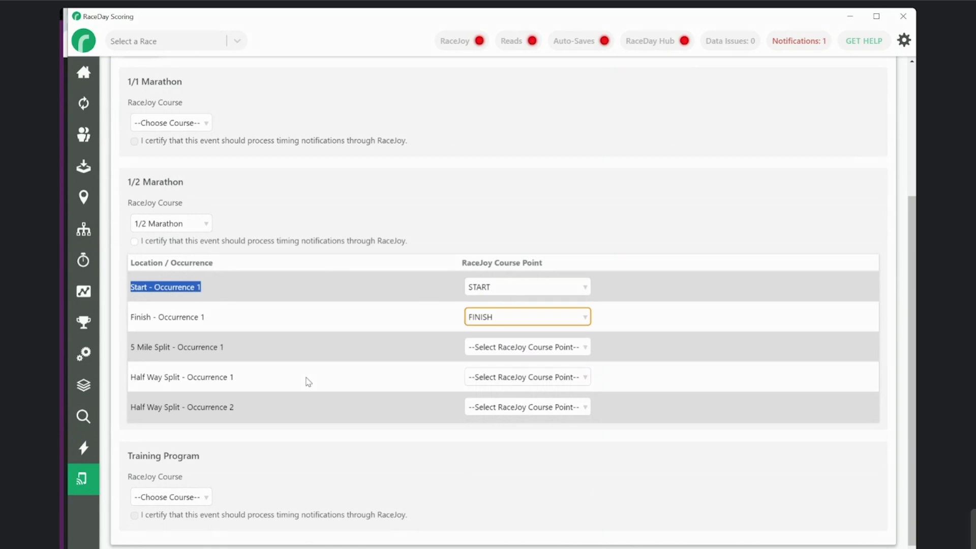
Map 5 Mile Split - Occurrence 1 of the 1/2 Marathon to the RaceJoy course point MILE-5
{"action": "left_click", "coordinate": [480, 348]}
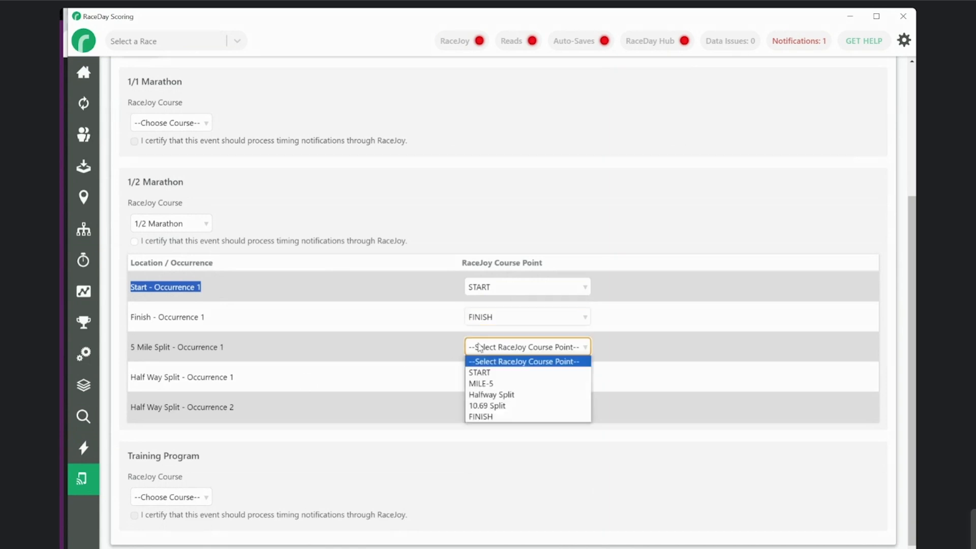
{"action": "left_click", "coordinate": [483, 385]}
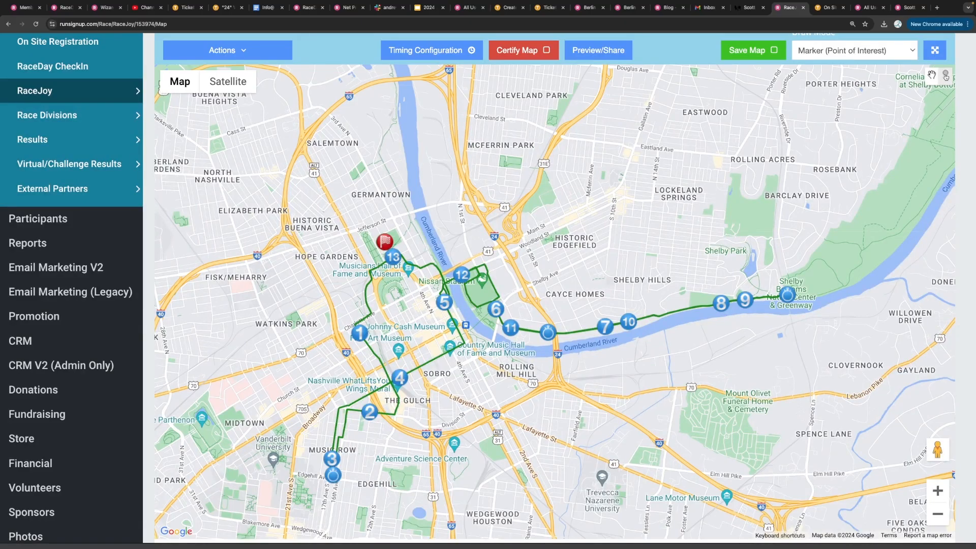
{"action": "scroll", "coordinate": [559, 343], "scroll_direction": "up", "scroll_amount": 3}
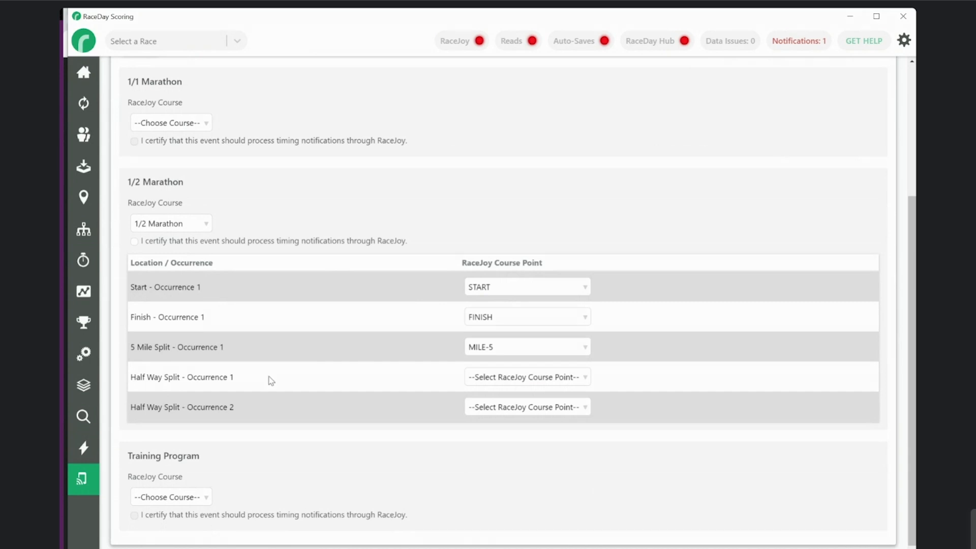
Map Half Way Split - Occurrence 1 to the Halfway Split course point and Half Way Split - Occurrence 2 to 10.69 Split
{"action": "left_click_drag", "start_coordinate": [235, 379], "coordinate": [187, 377]}
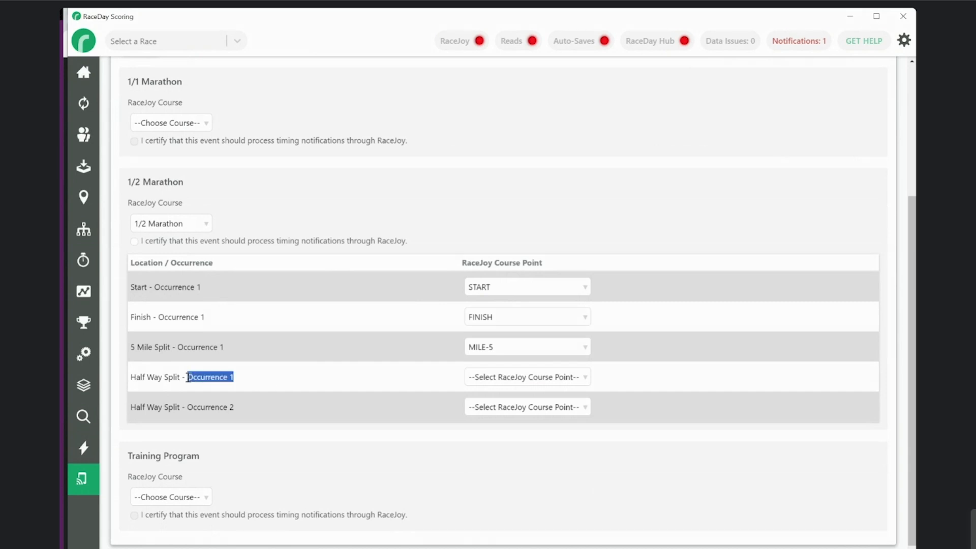
{"action": "left_click", "coordinate": [518, 377]}
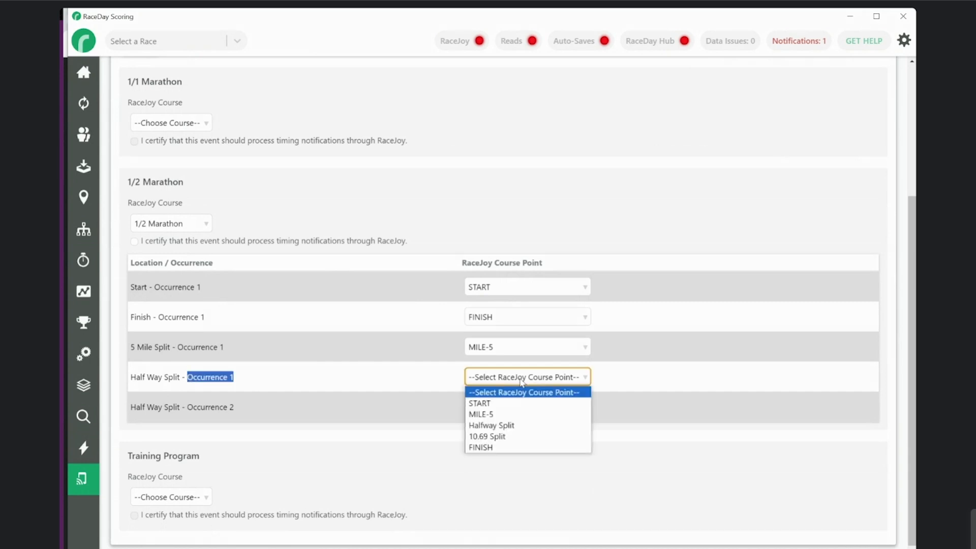
{"action": "left_click", "coordinate": [505, 426]}
{"action": "left_click", "coordinate": [394, 415]}
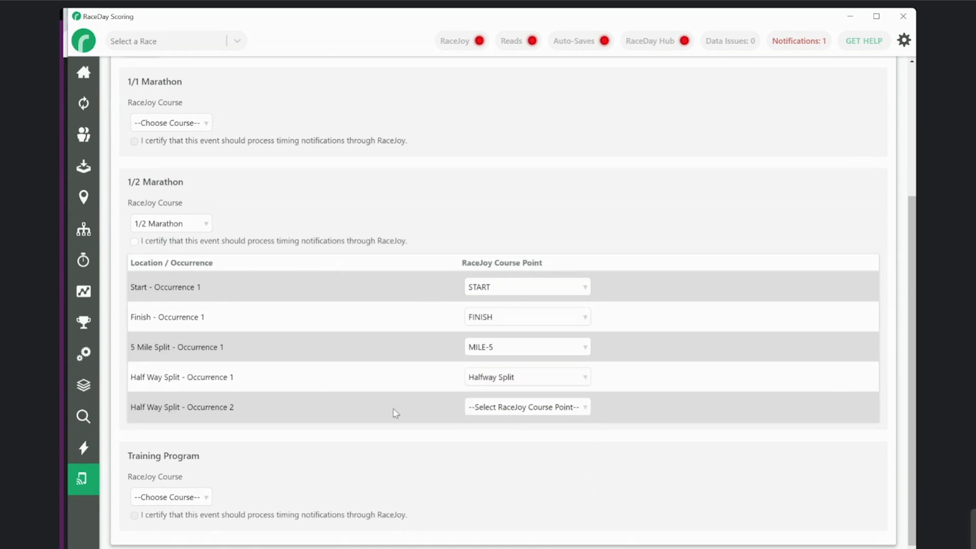
{"action": "left_click_drag", "start_coordinate": [238, 407], "coordinate": [188, 409]}
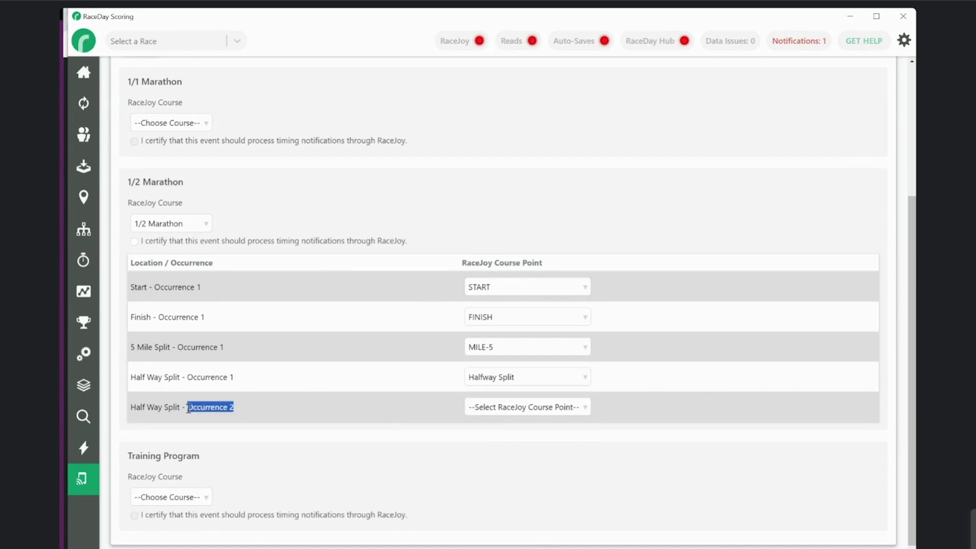
{"action": "left_click", "coordinate": [482, 409]}
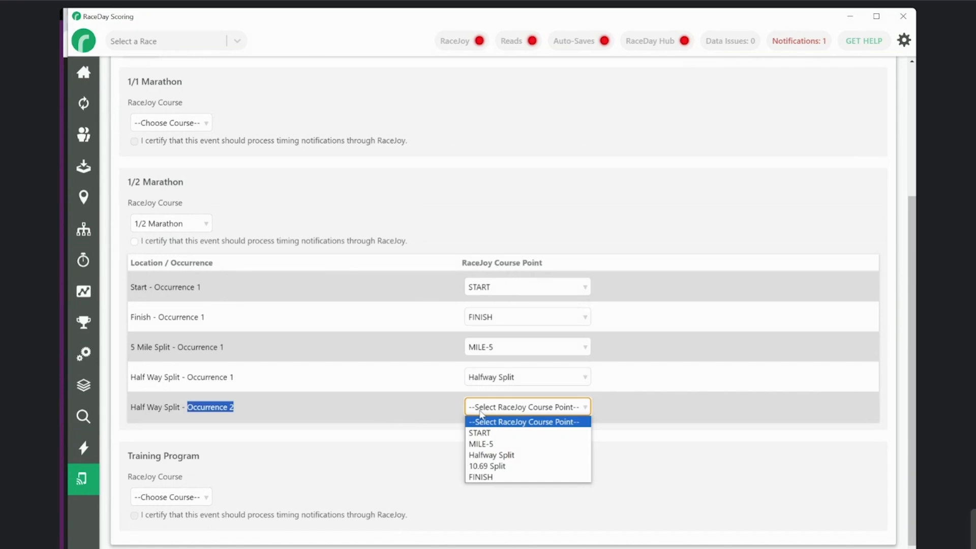
{"action": "left_click", "coordinate": [500, 470]}
{"action": "left_click", "coordinate": [431, 428]}
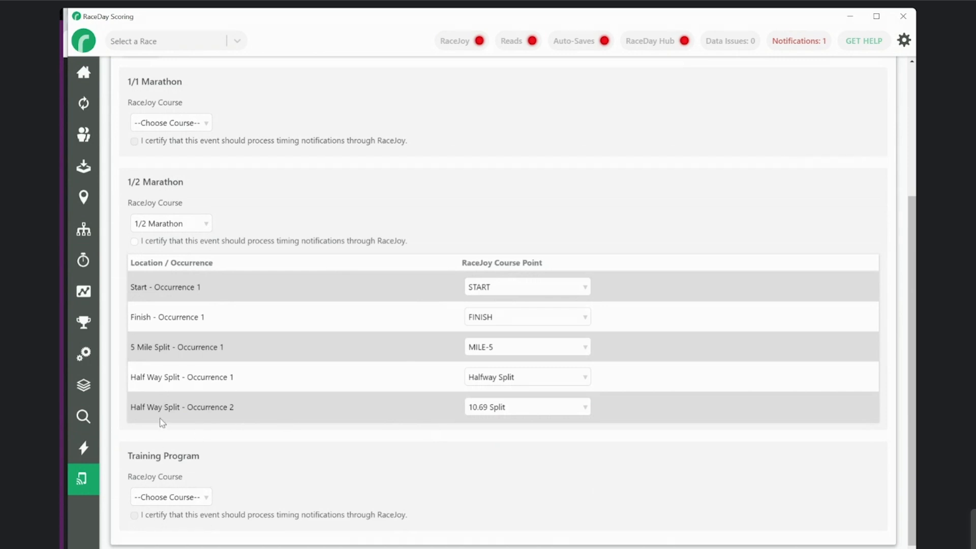
{"action": "left_click", "coordinate": [497, 412]}
{"action": "left_click", "coordinate": [497, 422]}
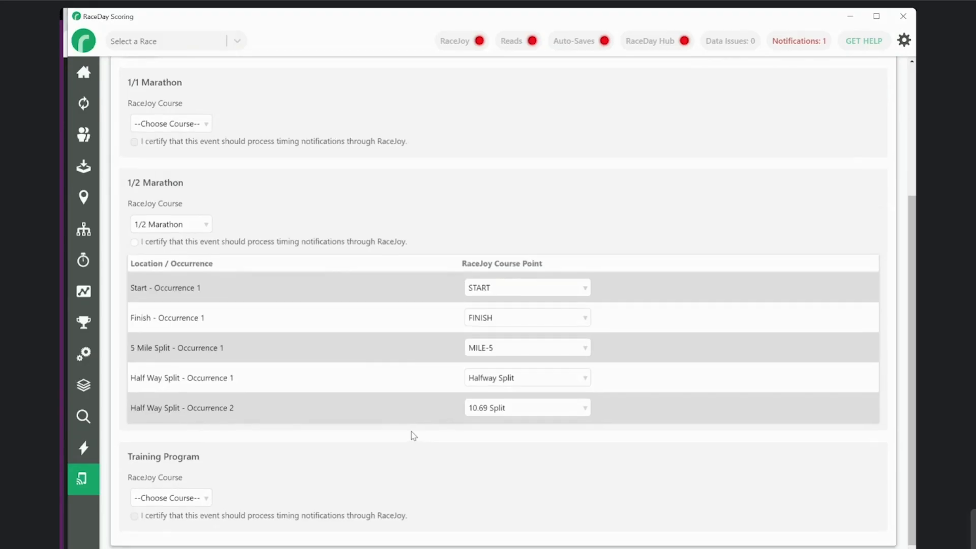
Save the RaceJoy notification settings with the 1/2 Marathon course point mappings
{"action": "scroll", "coordinate": [411, 431], "scroll_direction": "up", "scroll_amount": 3}
{"action": "scroll", "coordinate": [412, 433], "scroll_direction": "down", "scroll_amount": 2}
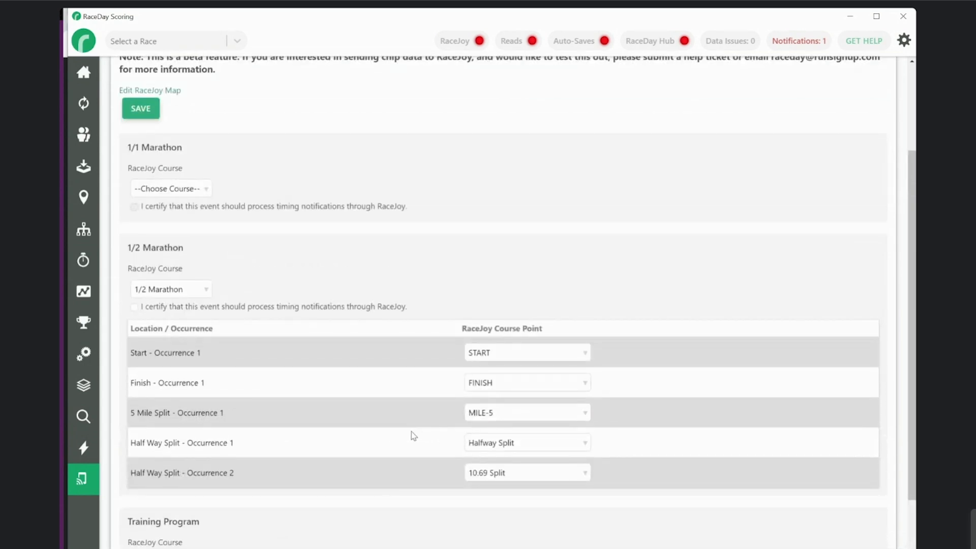
{"action": "scroll", "coordinate": [412, 434], "scroll_direction": "up", "scroll_amount": 1}
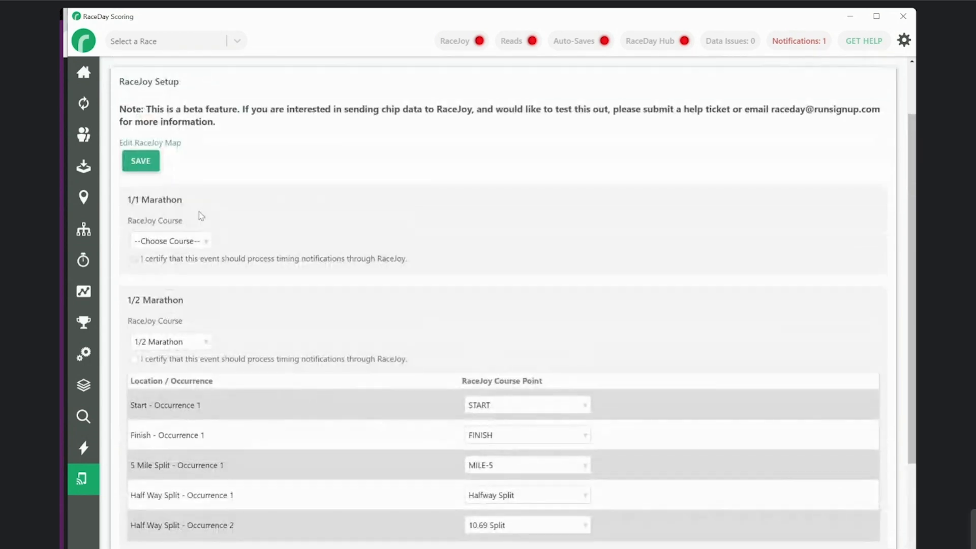
{"action": "left_click", "coordinate": [146, 168]}
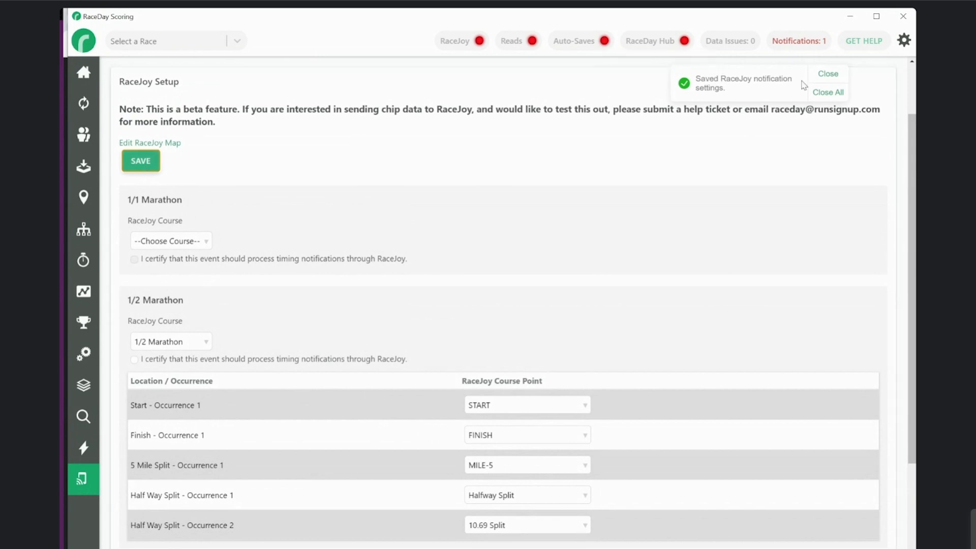
Open the RaceJoy course choices for the 1/1 Marathon event
{"action": "scroll", "coordinate": [400, 214], "scroll_direction": "down", "scroll_amount": 1}
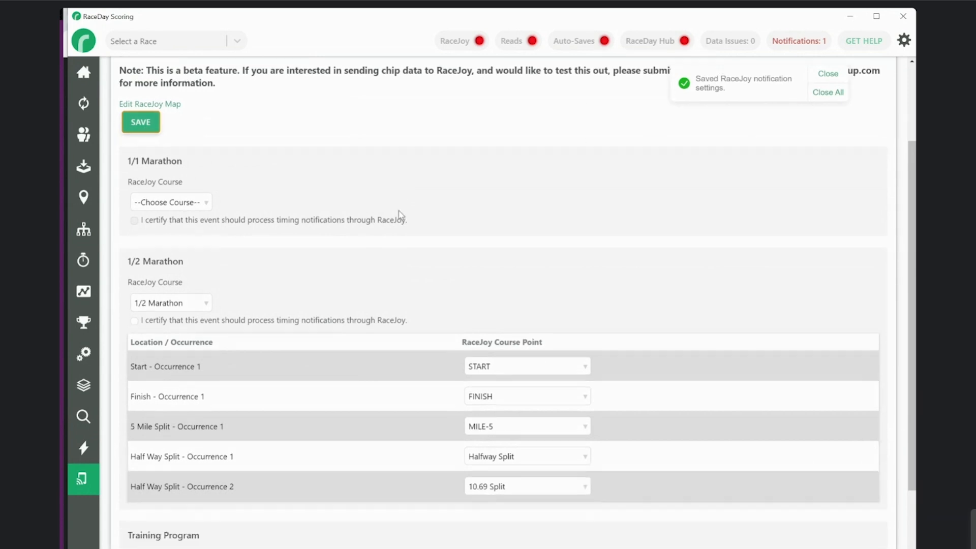
{"action": "scroll", "coordinate": [407, 279], "scroll_direction": "down", "scroll_amount": 2}
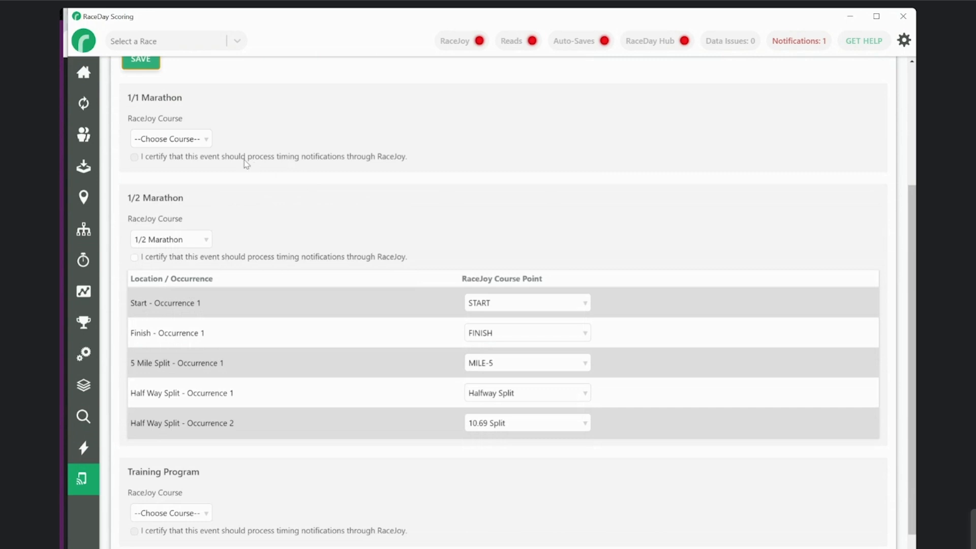
{"action": "left_click", "coordinate": [204, 140]}
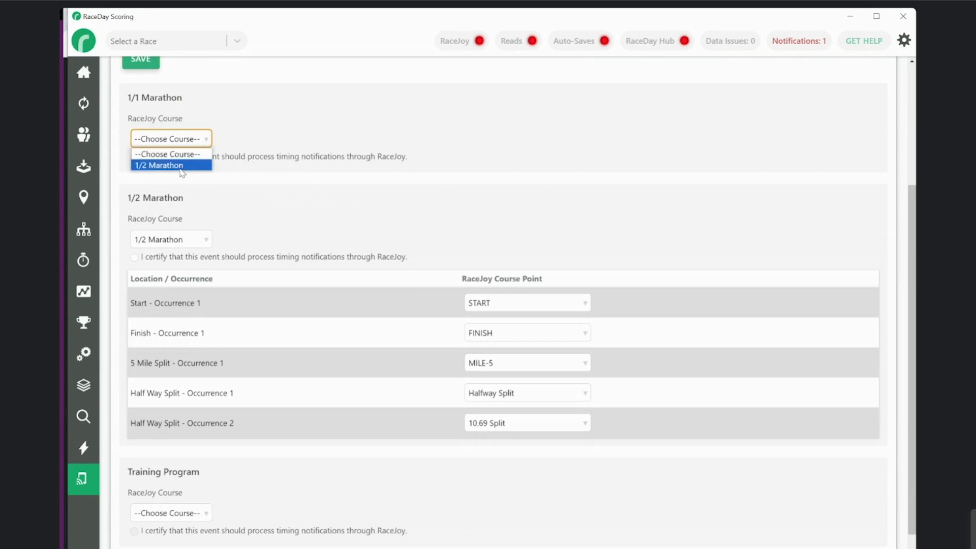